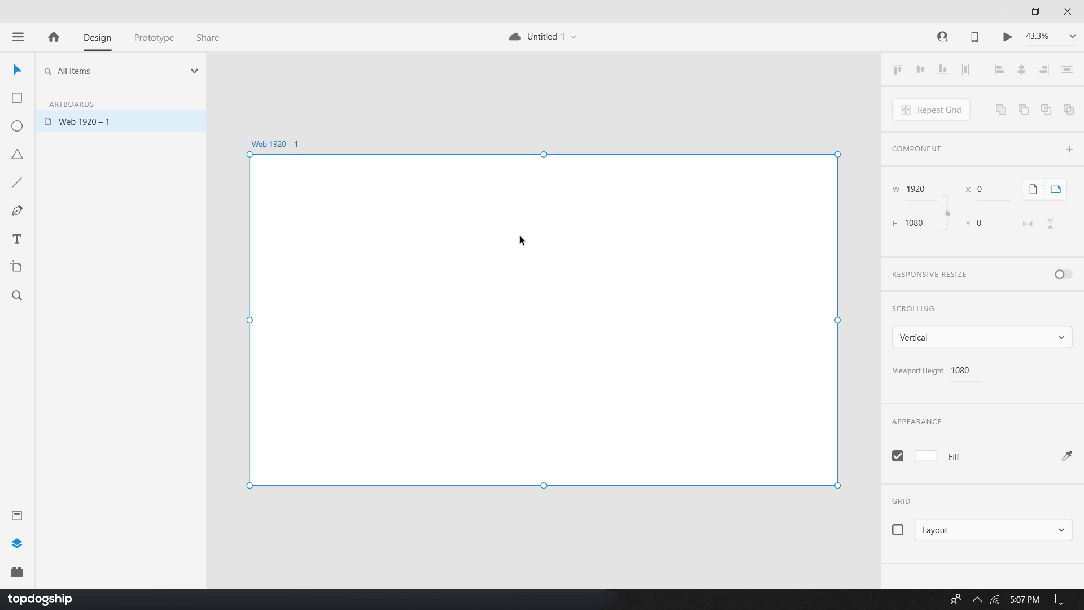
Step: Draw a rectangle near the artboard's top-left with corner radius 55
left_click(17, 97)
mouse_move(275, 169)
left_mouse_down()
mouse_move(383, 221)
mouse_move(415, 215)
left_mouse_up()
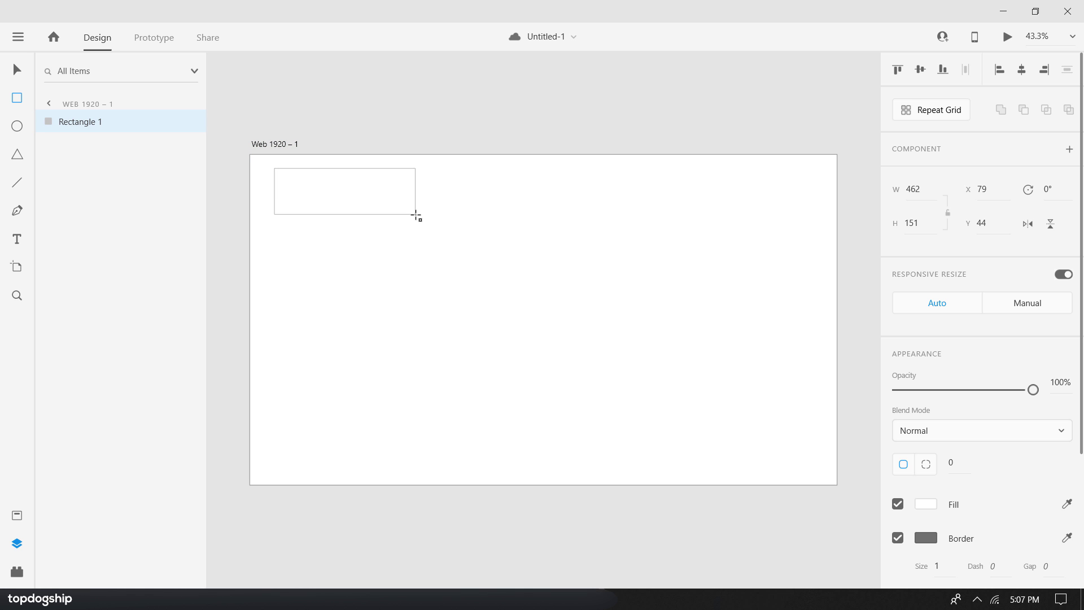
left_click_drag(415, 215, 416, 215)
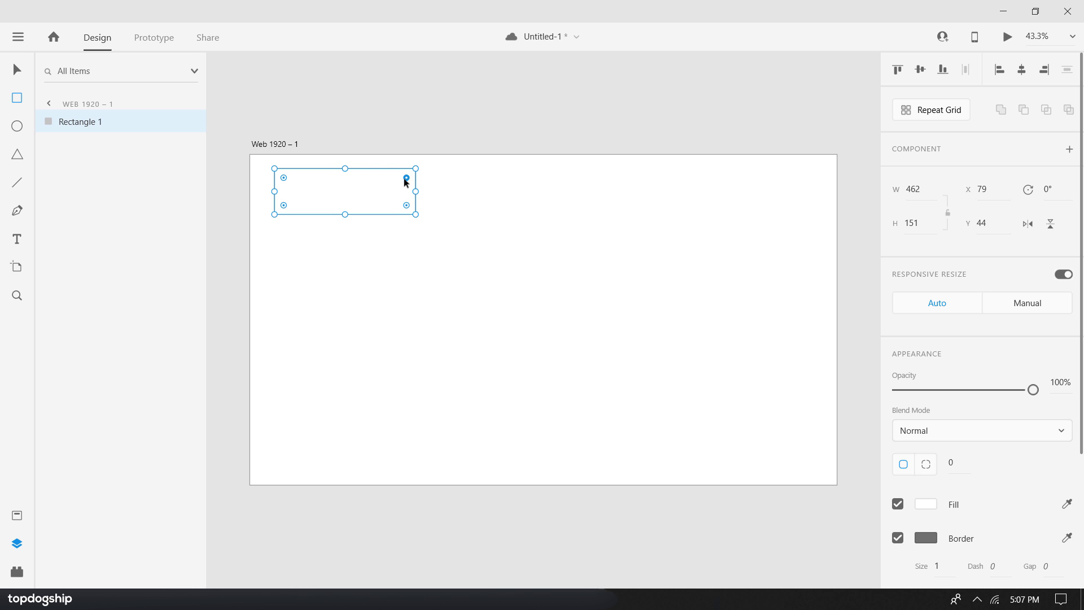
left_click_drag(406, 177, 401, 186)
Step: Fill the rounded rectangle with solid red (#FF0000)
left_click(931, 505)
left_click_drag(825, 463, 836, 386)
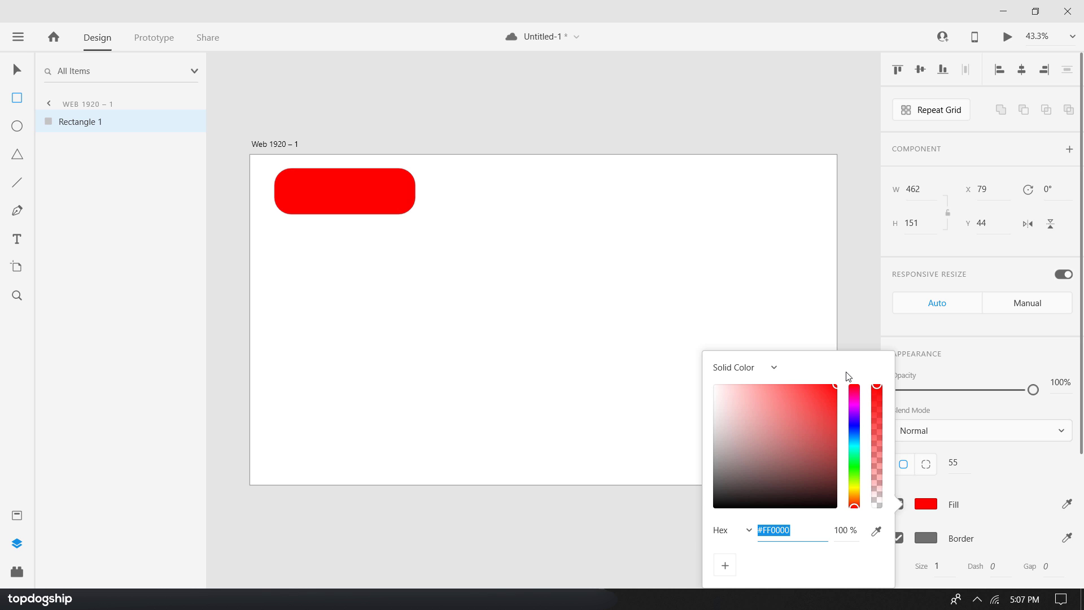
left_click(512, 335)
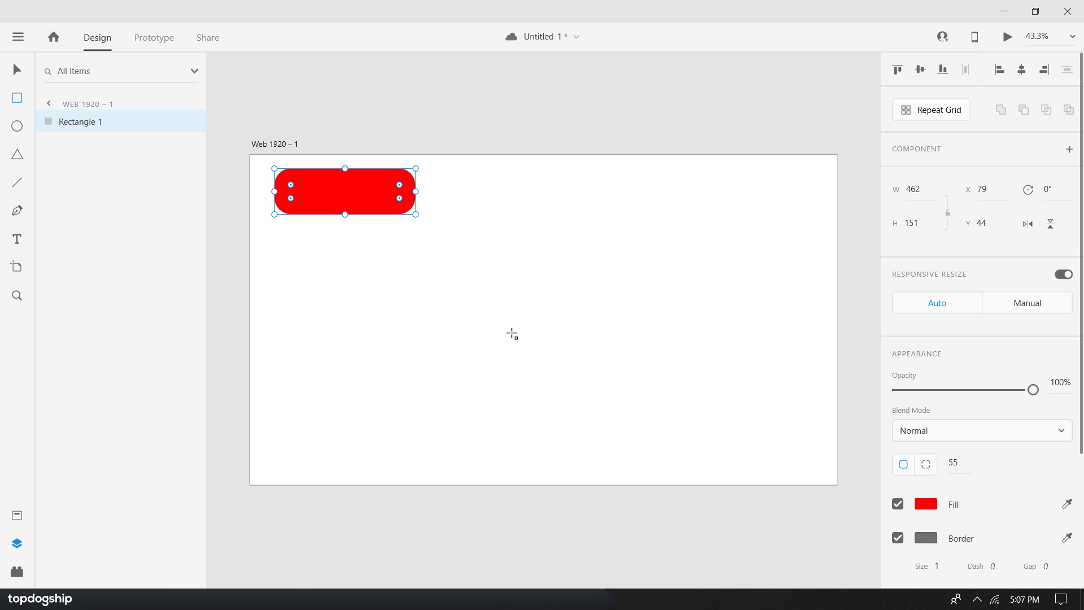
left_click(51, 103)
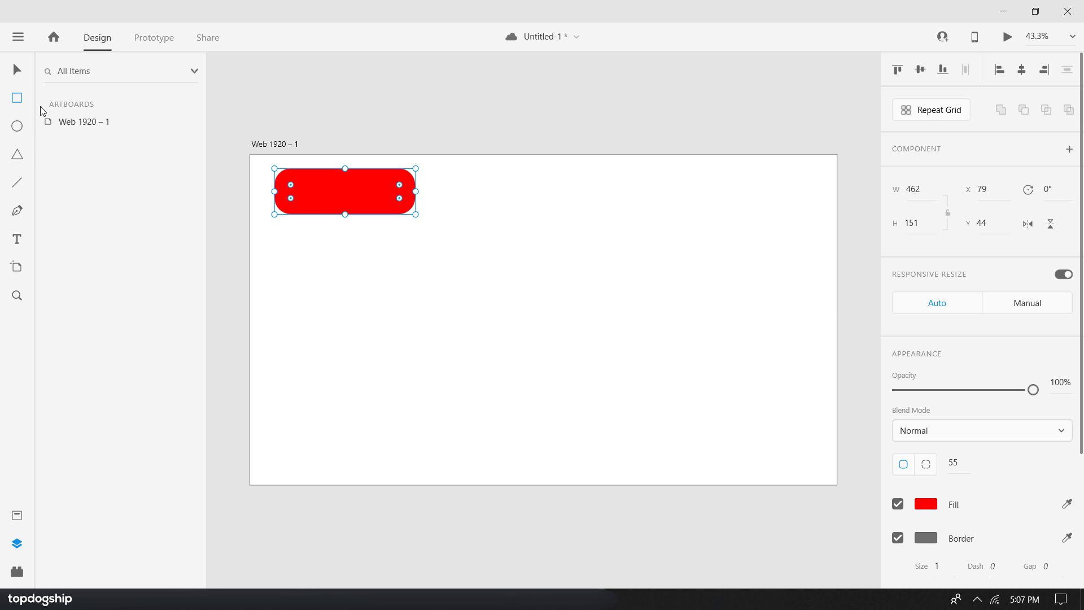
Step: Duplicate the Web 1920 artboard as Web 1920 – 2
left_click(75, 118)
right_click(75, 118)
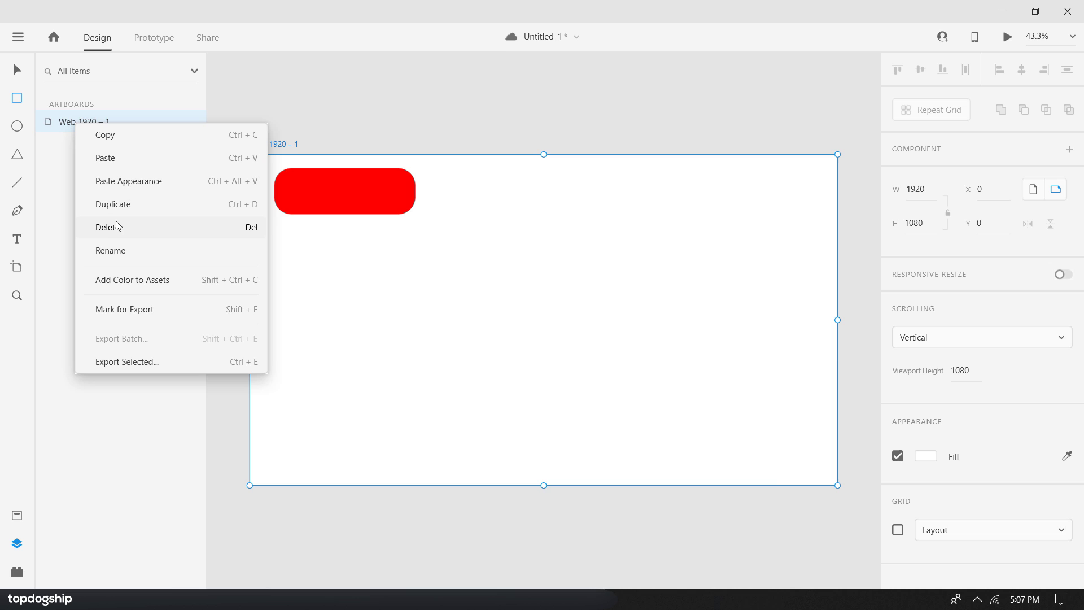
left_click(110, 200)
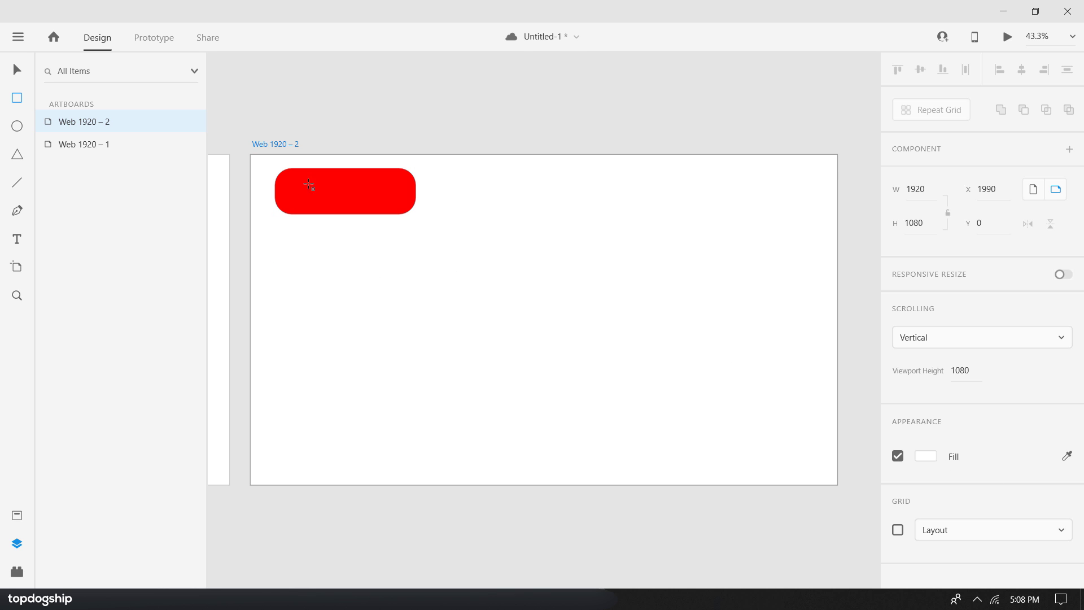
Step: Change the copied rectangle's fill to light blue and save the file
left_click(16, 73)
left_click(308, 195)
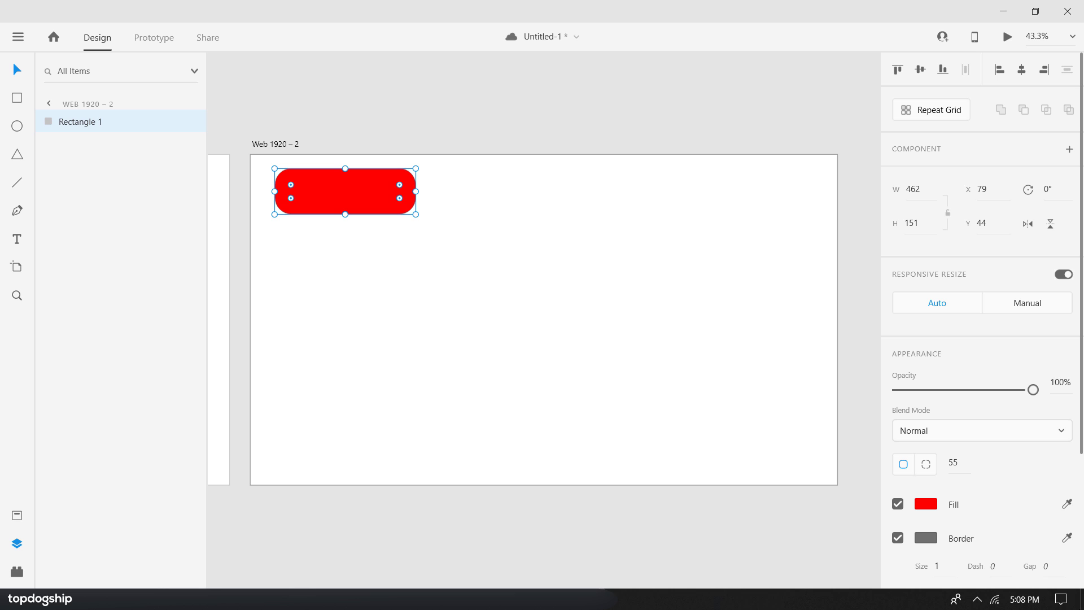
left_click(928, 507)
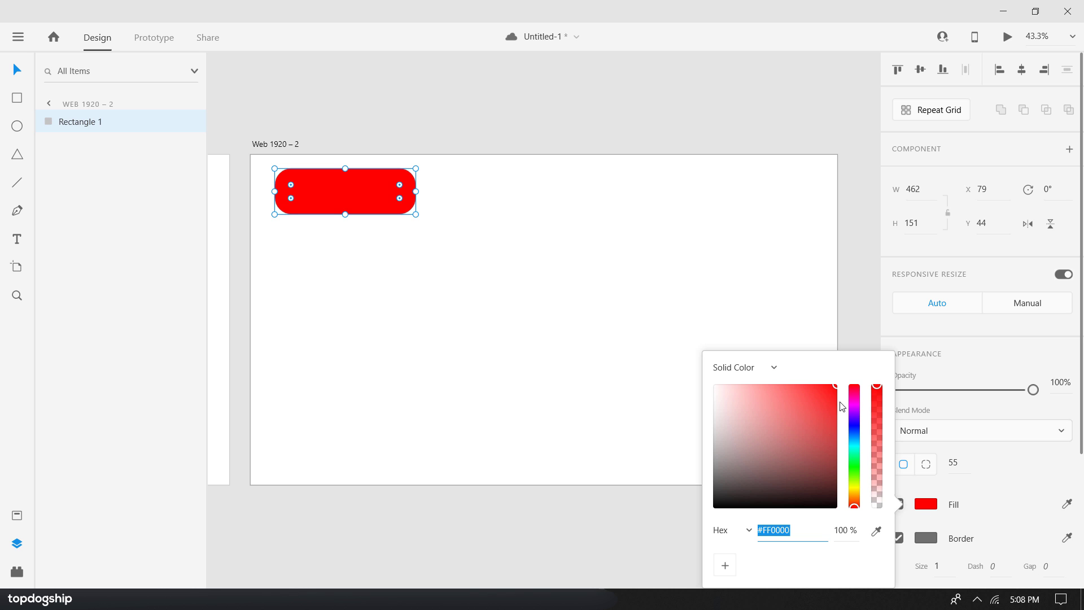
left_click_drag(854, 409, 854, 437)
left_click(496, 336)
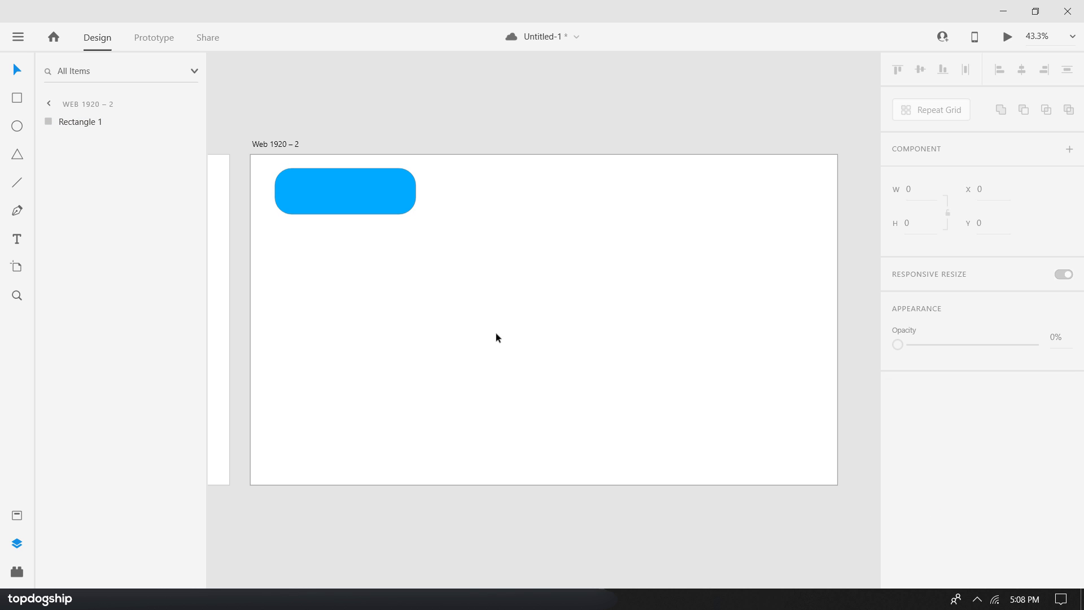
left_click(48, 104)
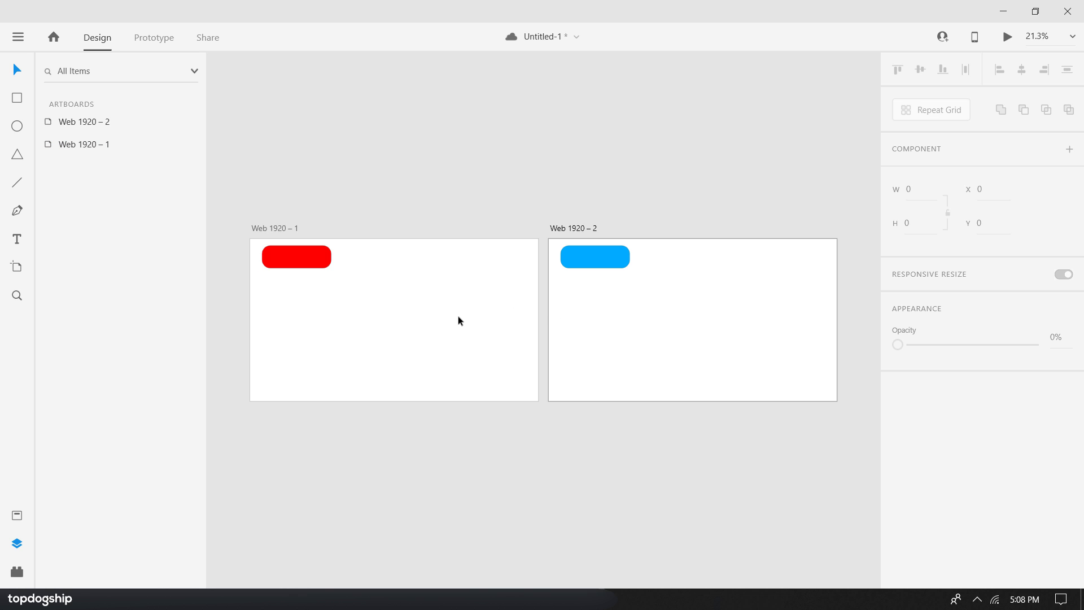
key("ctrl+s")
Step: Link the red button on Web 1920 – 1 to Web 1920 – 2 in Prototype mode
left_click(146, 40)
left_click(307, 261)
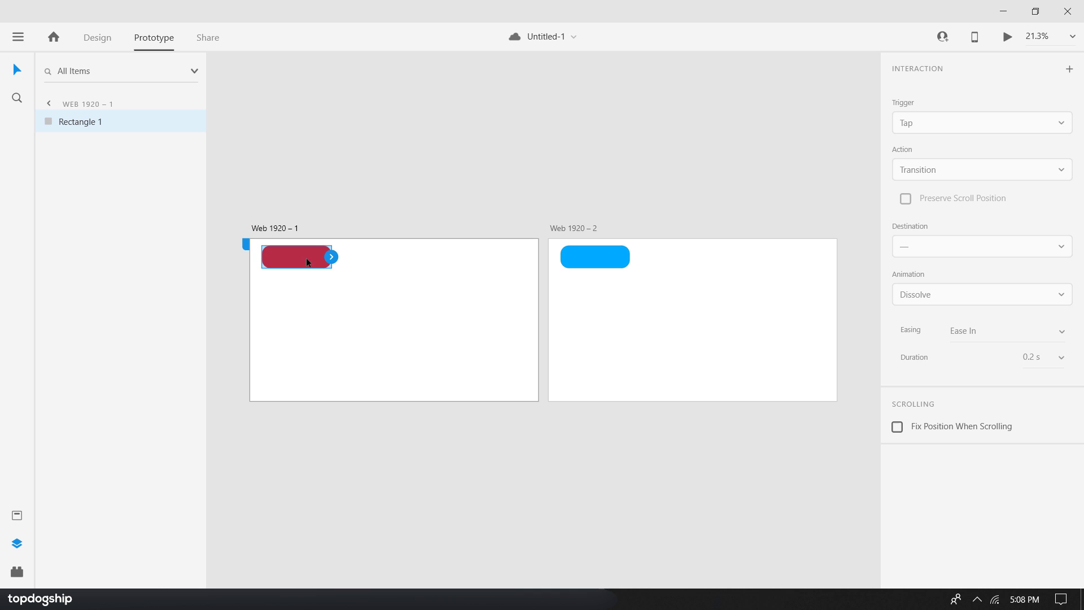
left_click_drag(331, 257, 345, 260)
left_click_drag(407, 332, 584, 314)
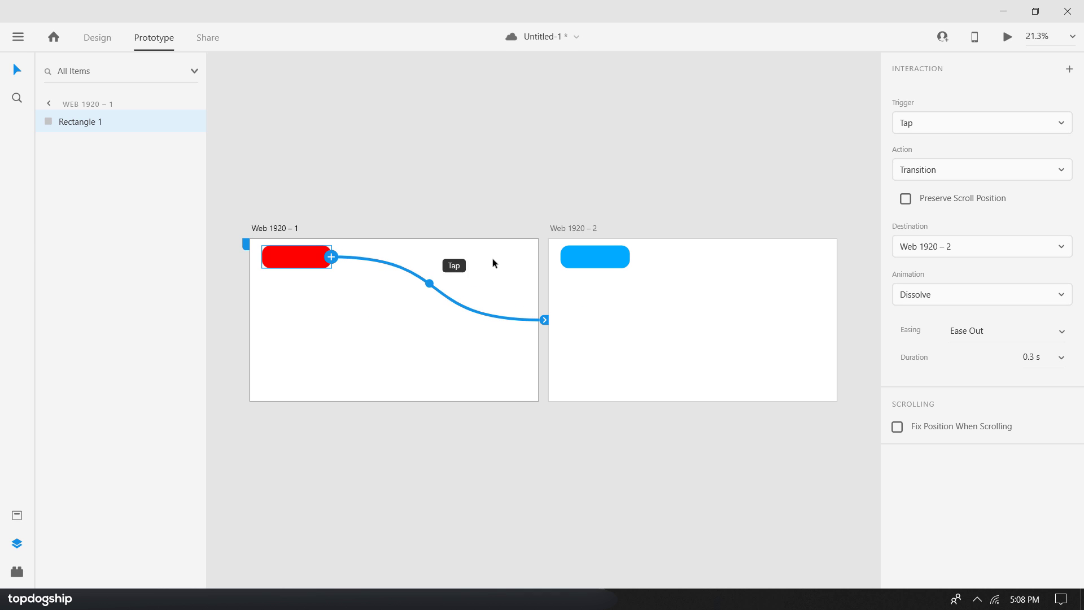
Step: Link the blue button on Web 1920 – 2 back to Web 1920 – 1, then return to Design mode
left_click(587, 262)
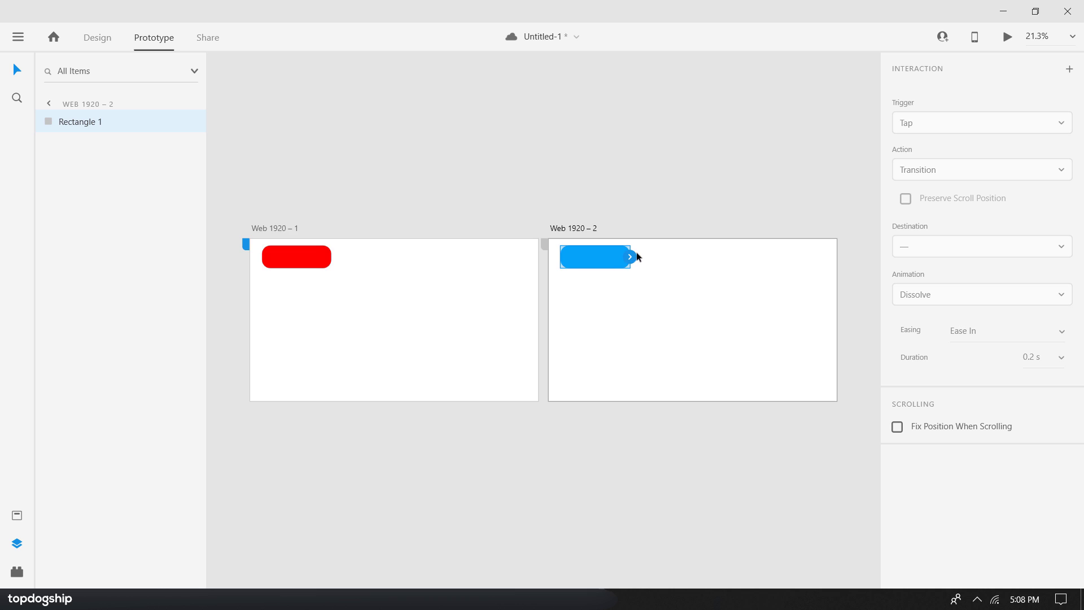
mouse_move(653, 277)
left_mouse_down()
mouse_move(542, 358)
mouse_move(517, 359)
mouse_move(523, 331)
left_mouse_up()
left_click(516, 172)
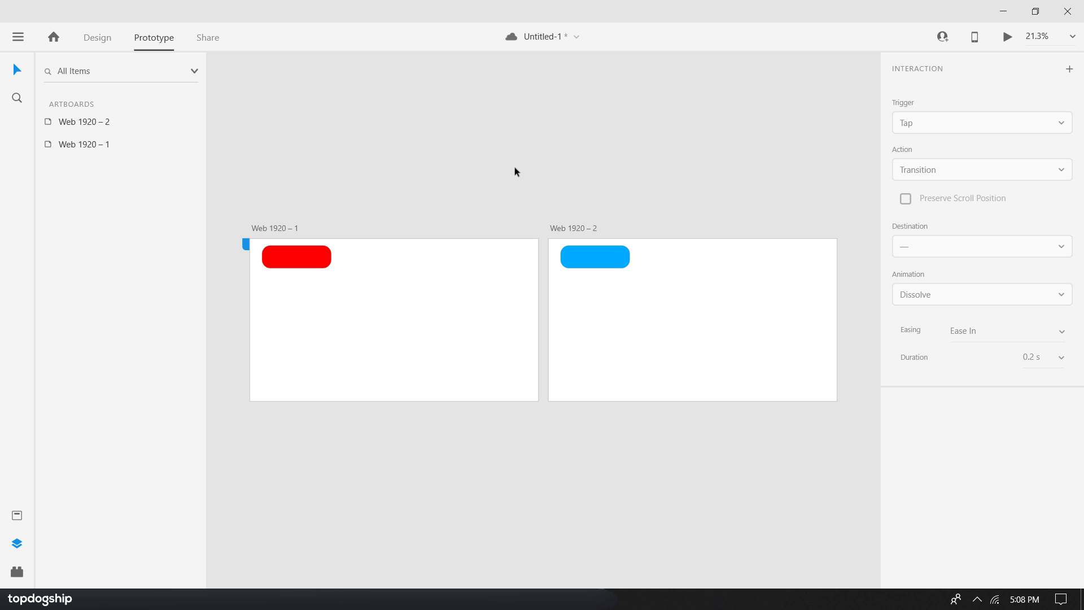
left_click(85, 43)
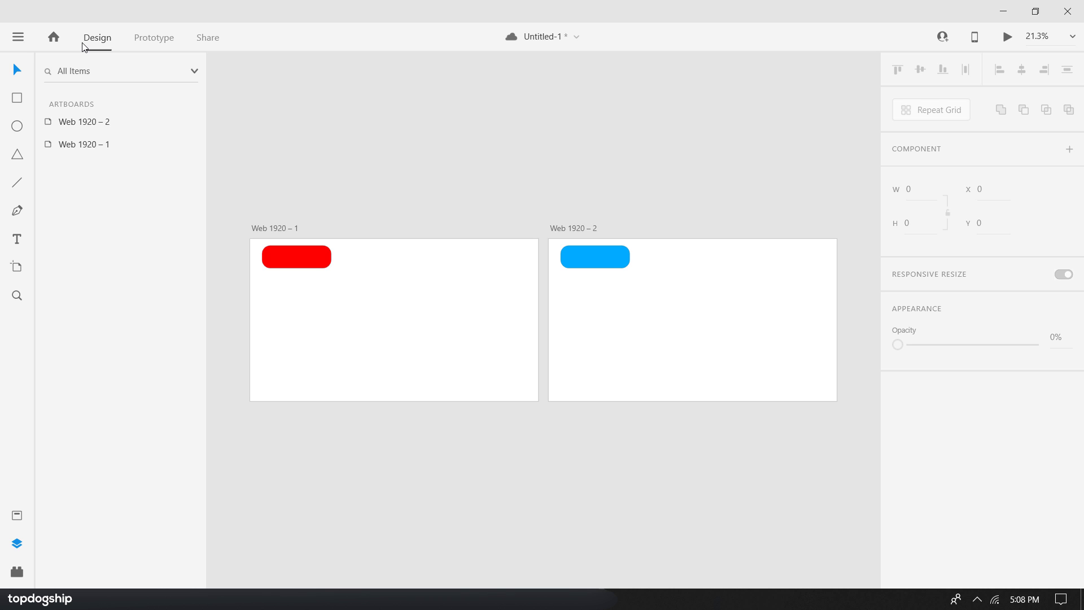
left_click(1011, 43)
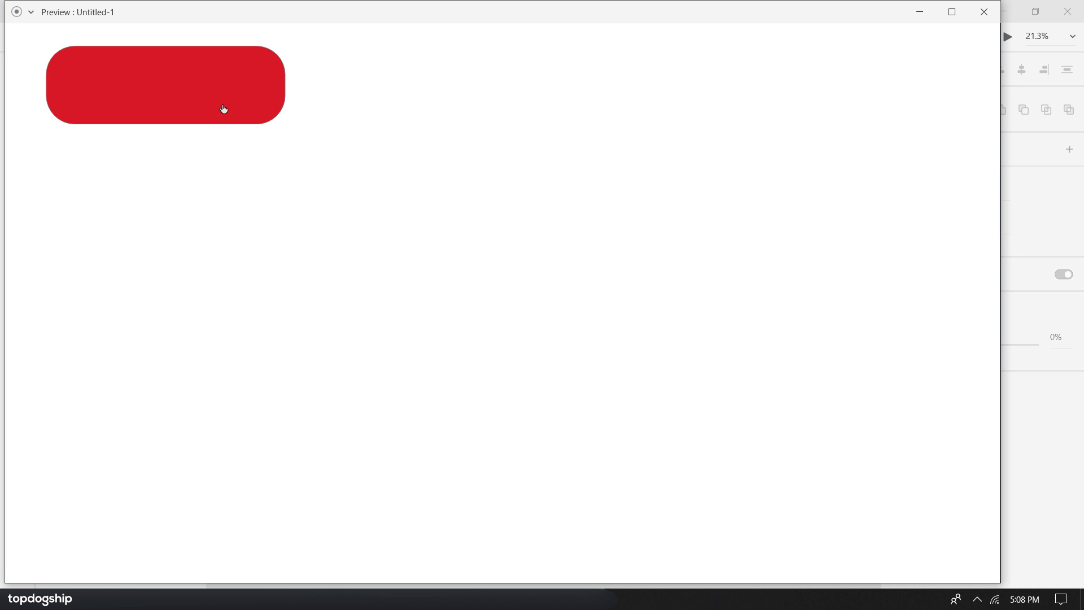
left_click(224, 109)
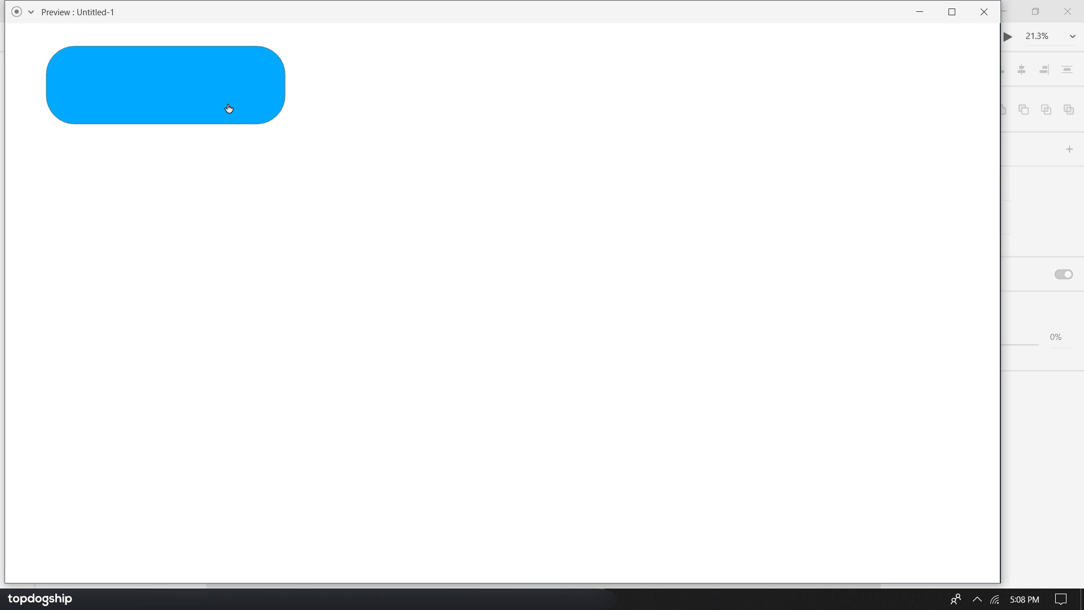
left_click(158, 101)
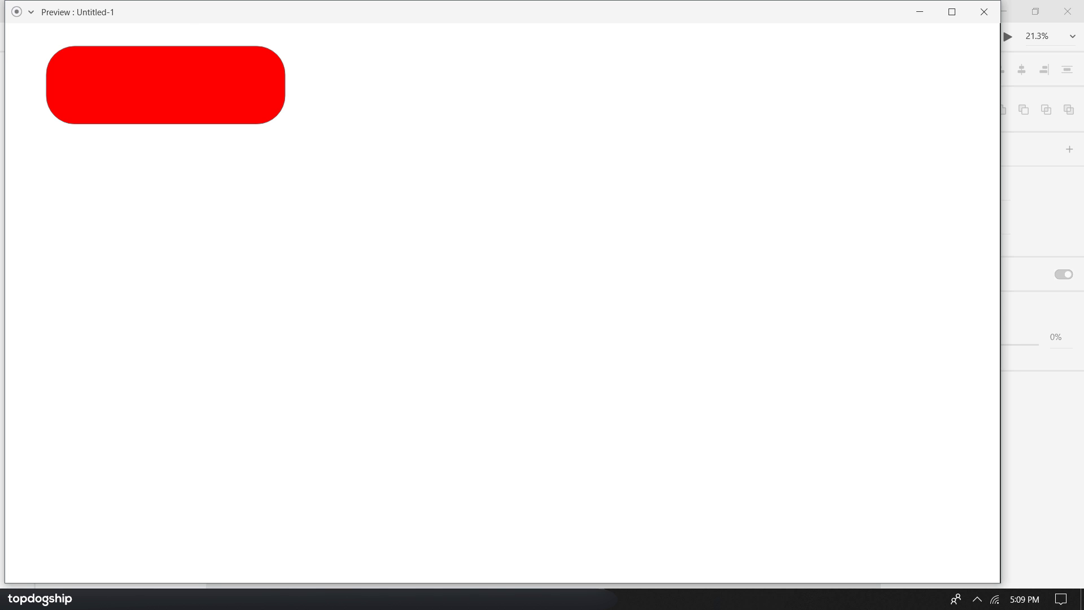
left_click(983, 12)
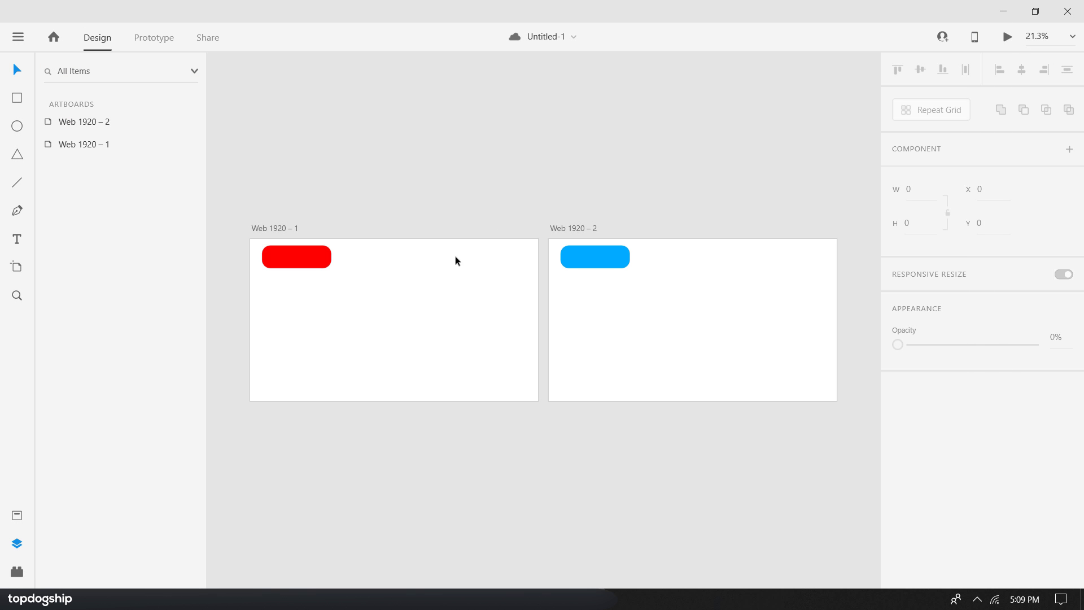